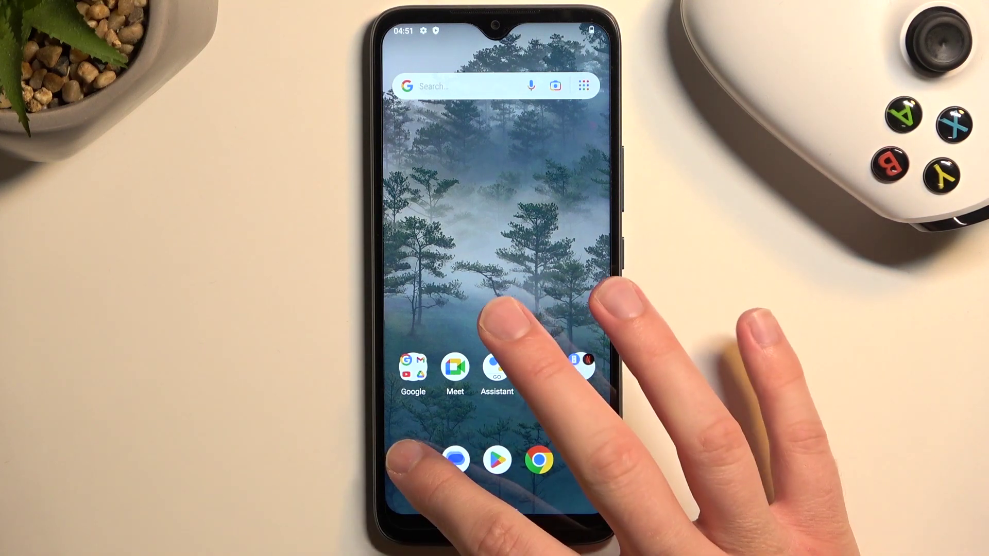
# - Launch the Phone app and open the contact Add
pyautogui.click(413, 461)
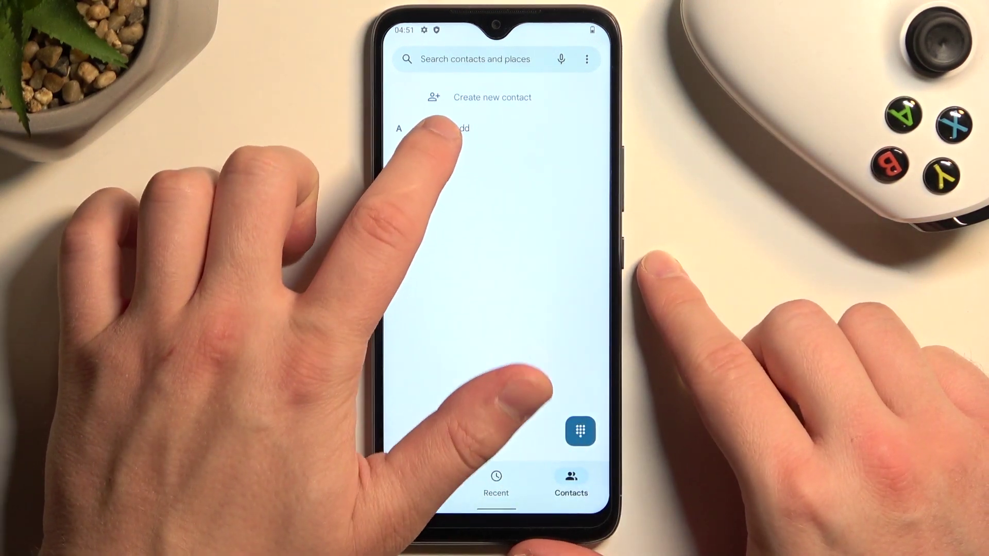
pyautogui.click(460, 126)
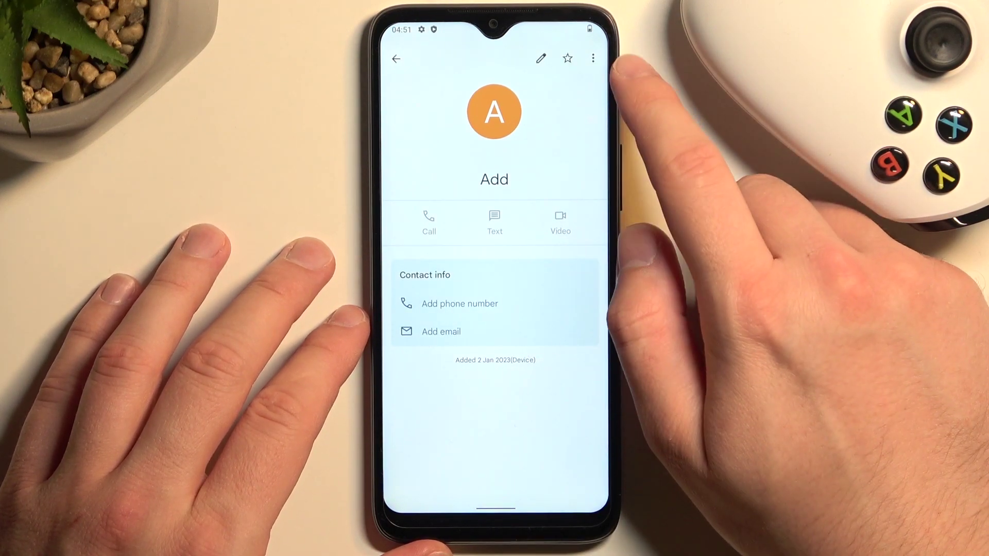
# - Select Nokia Stones in the contact's Set ringtone list
pyautogui.click(593, 58)
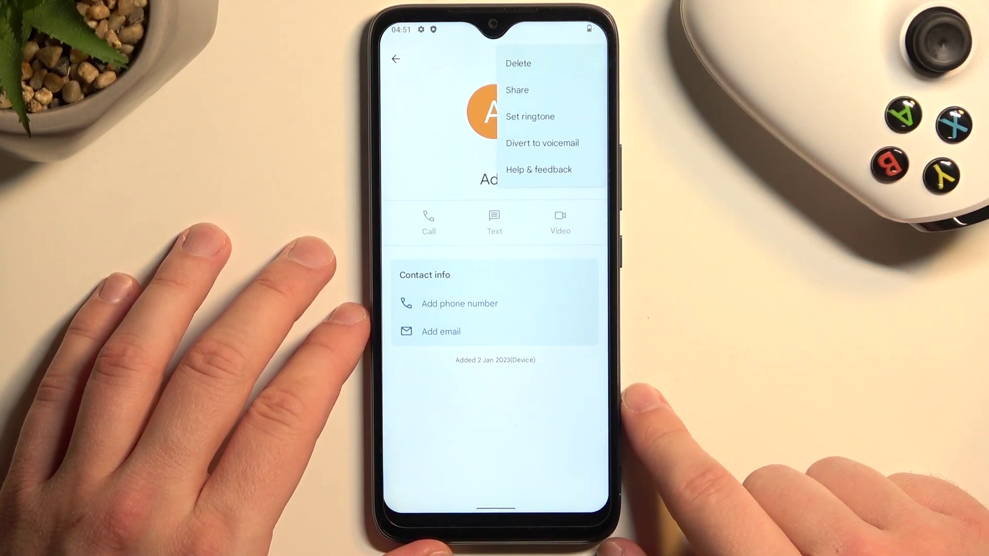
pyautogui.click(495, 387)
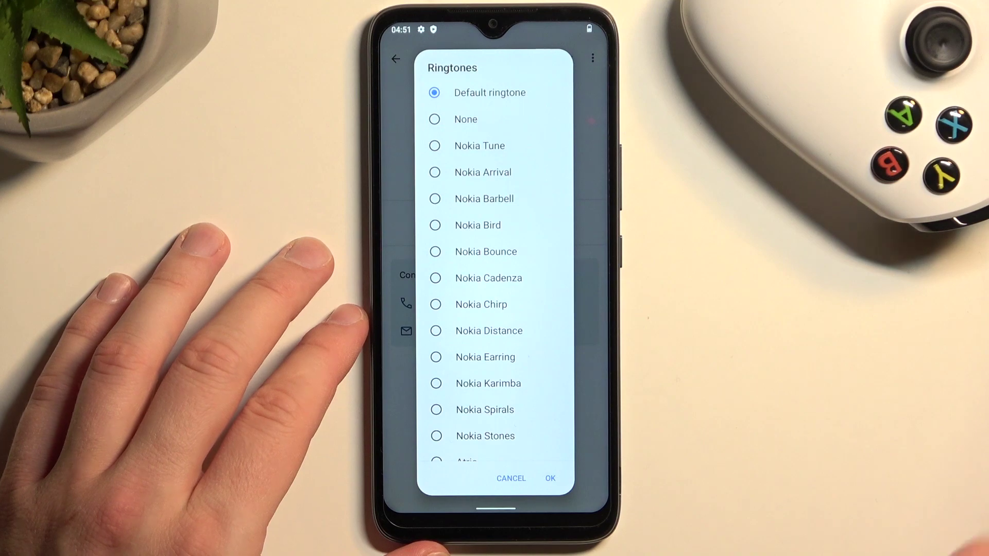
pyautogui.scroll(-4, 510, 332)
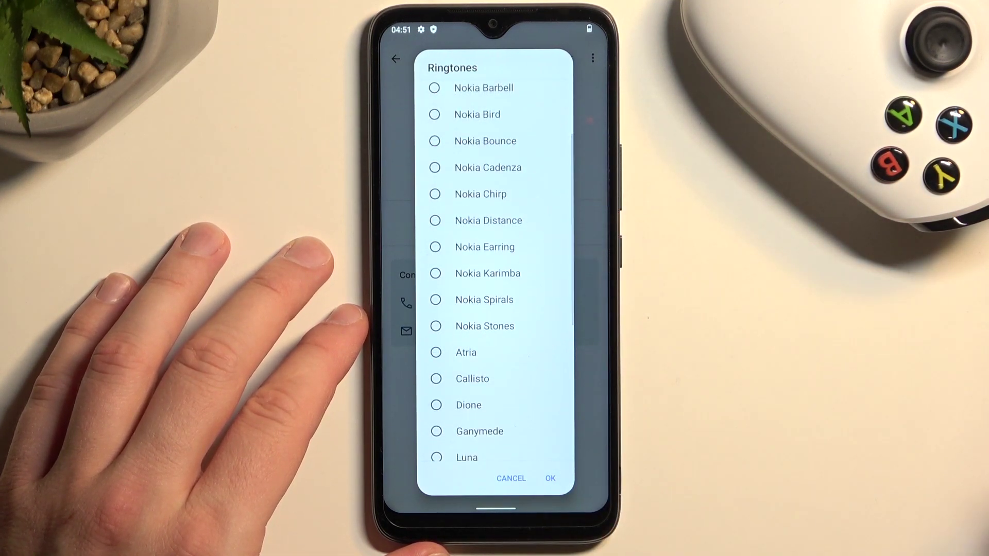
pyautogui.click(472, 326)
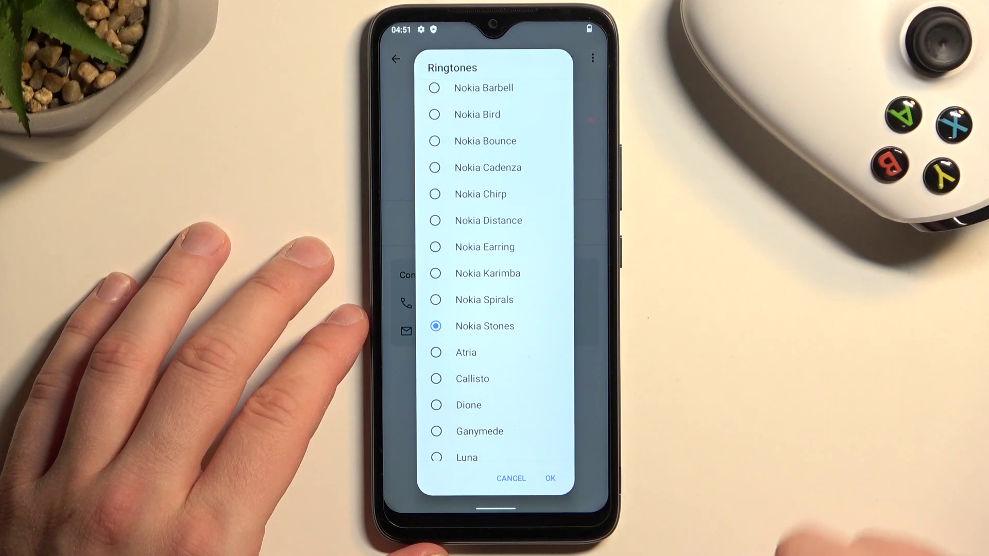
# - Confirm Nokia Stones with OK, returning to Add's details page
pyautogui.click(550, 478)
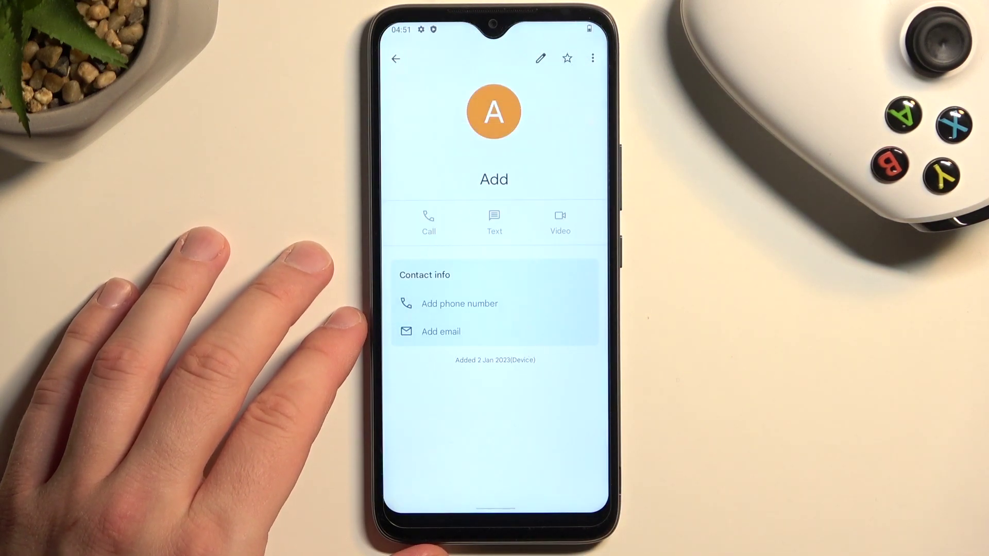